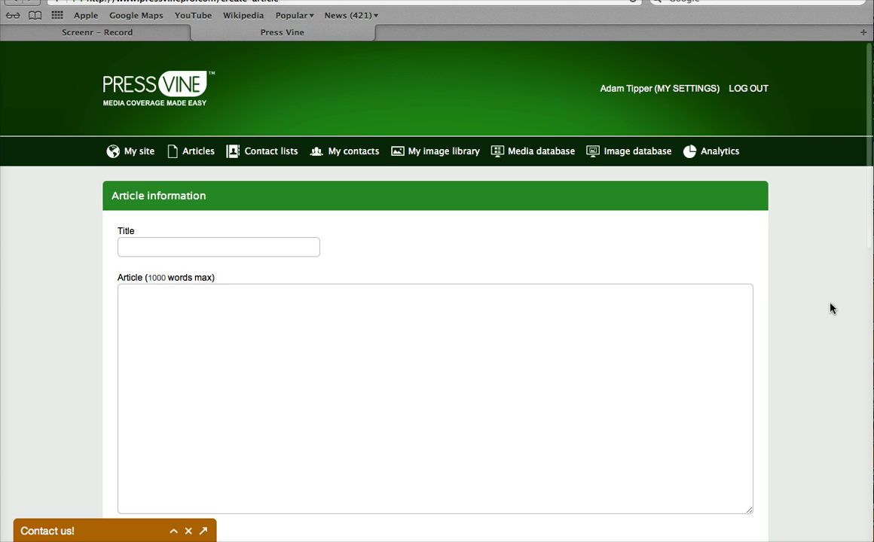
Examine the blank article form, placing the cursor in its Title and Article fields in turn
scroll(831, 307, "down", 3)
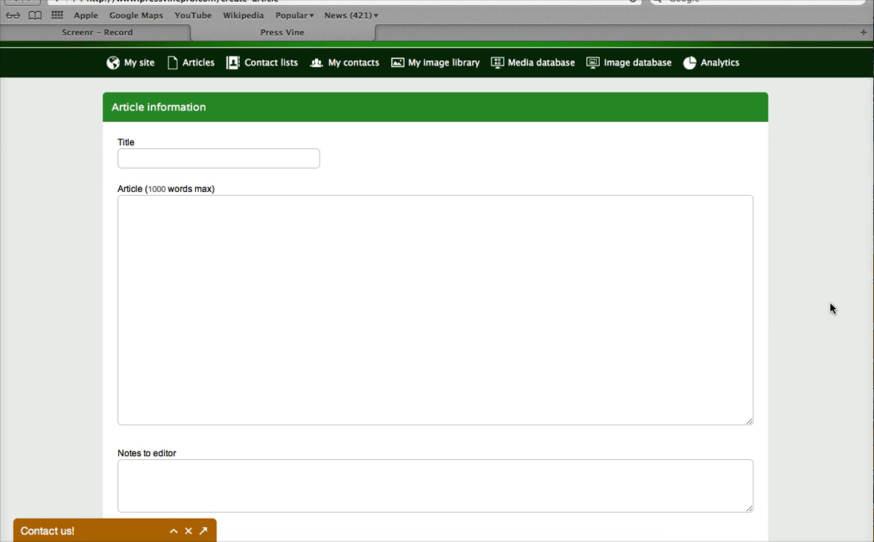
left_click(163, 162)
left_click(174, 219)
left_click(161, 155)
left_click(166, 224)
Go to the list of existing articles and open "Marketing innovators expand" for editing
left_click(192, 68)
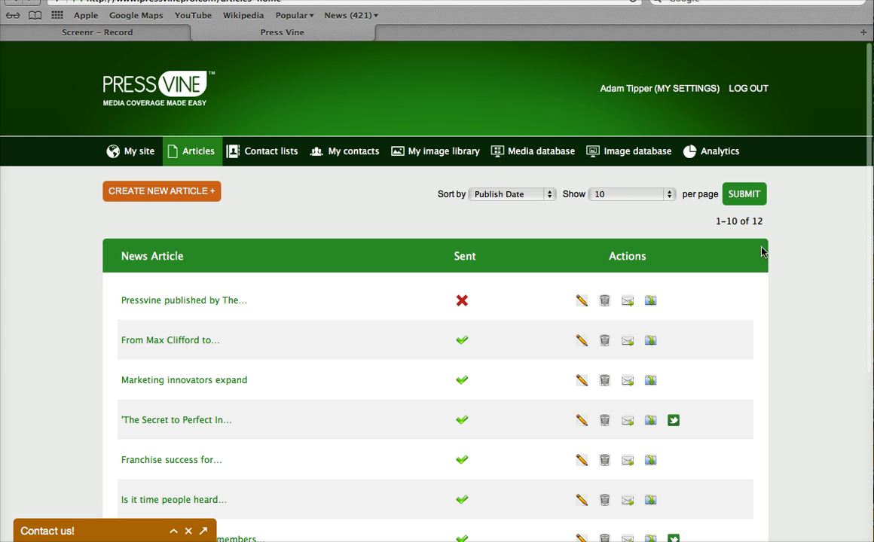
scroll(815, 290, "down", 1)
scroll(815, 290, "down", 1)
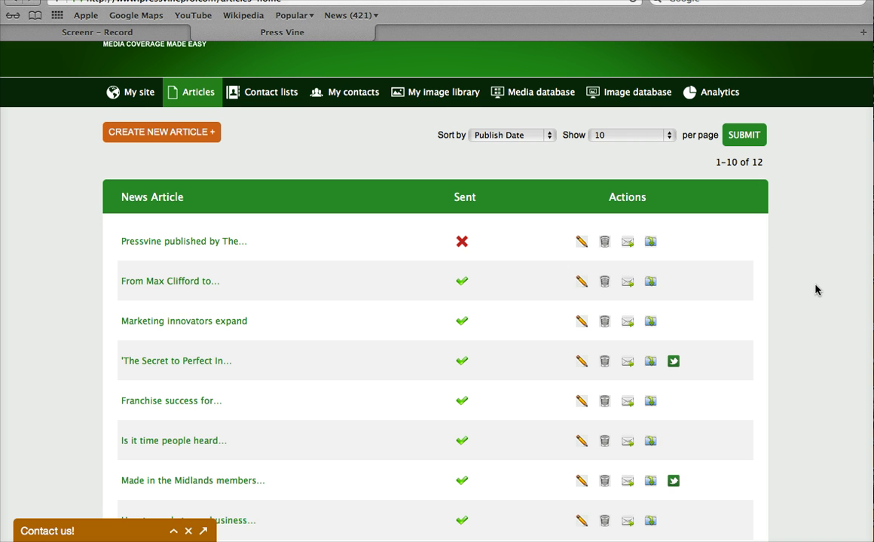
left_click(583, 322)
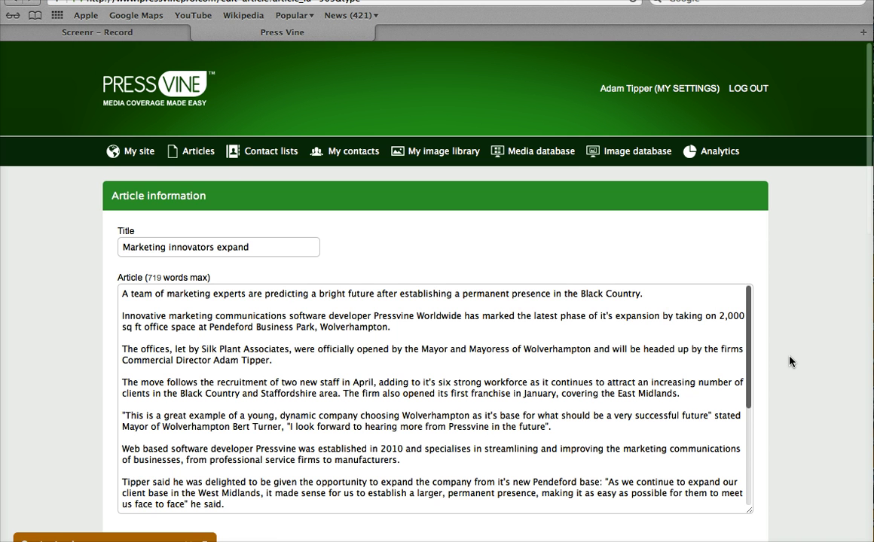
Review the article's text and notes to editor, and check the calendar of its published date without picking a day
scroll(790, 361, "down", 3)
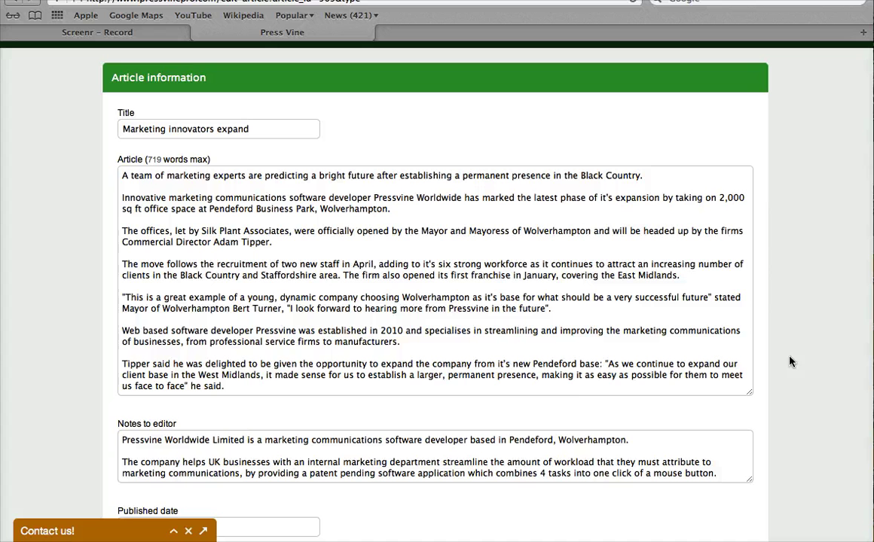
scroll(789, 361, "down", 4)
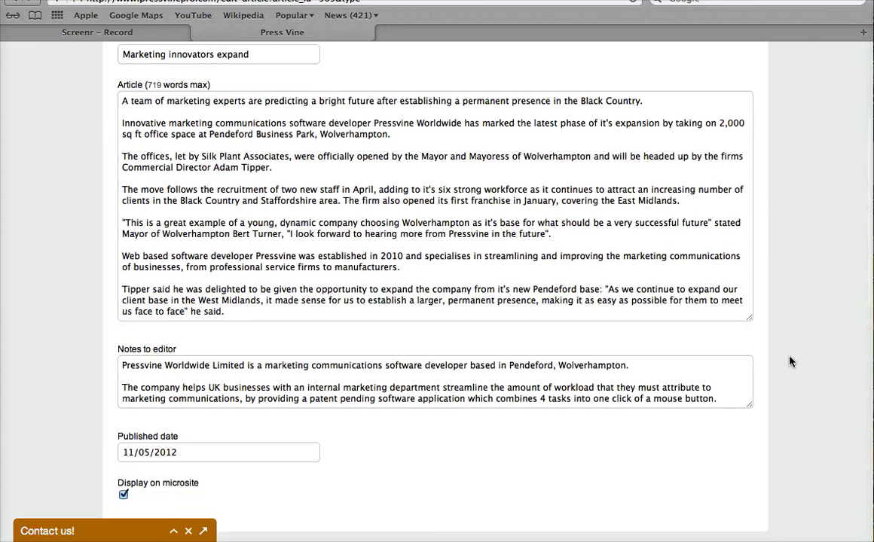
left_click(195, 379)
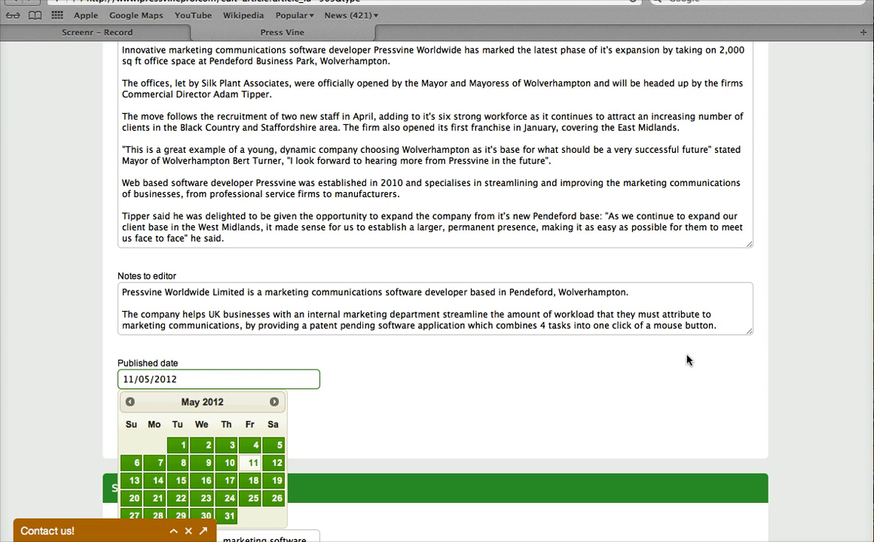
left_click(812, 261)
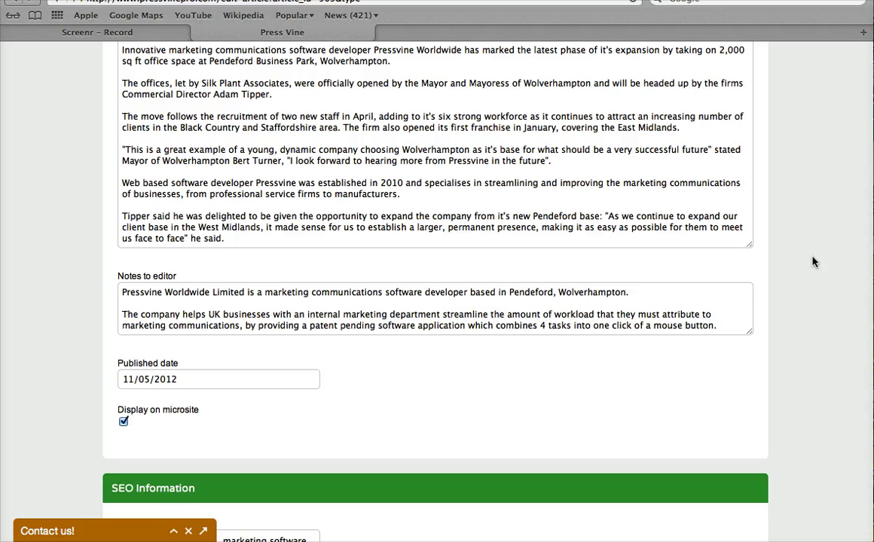
scroll(813, 262, "up", 3)
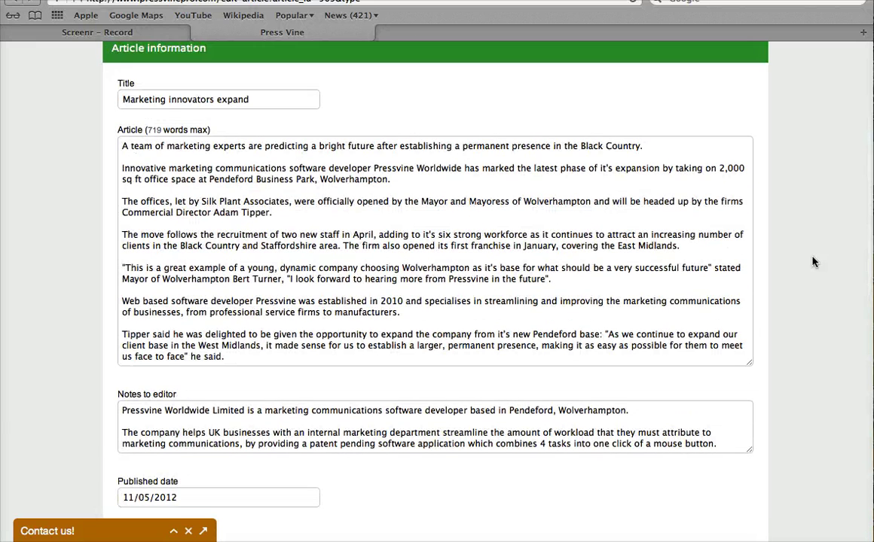
scroll(813, 261, "up", 4)
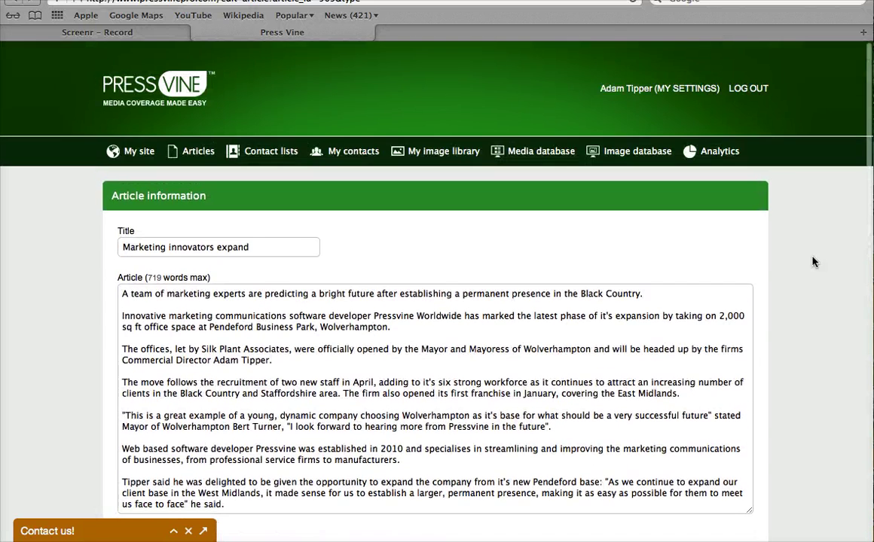
Open the contact lists page and look through the available media contact lists
left_click(261, 157)
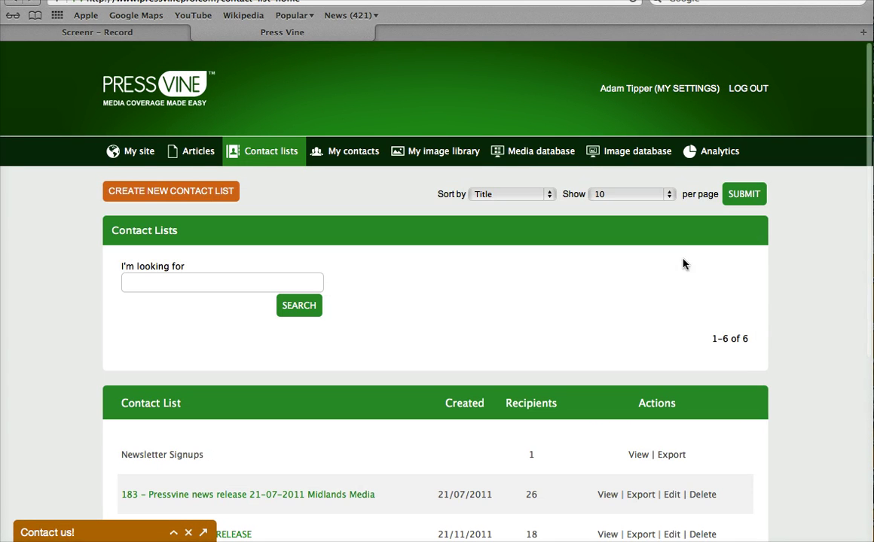
scroll(792, 367, "down", 5)
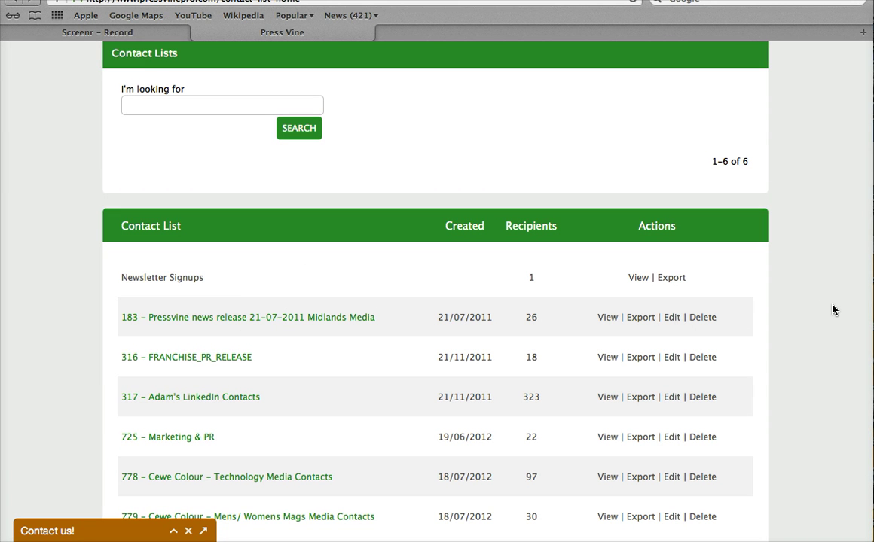
scroll(833, 310, "up", 5)
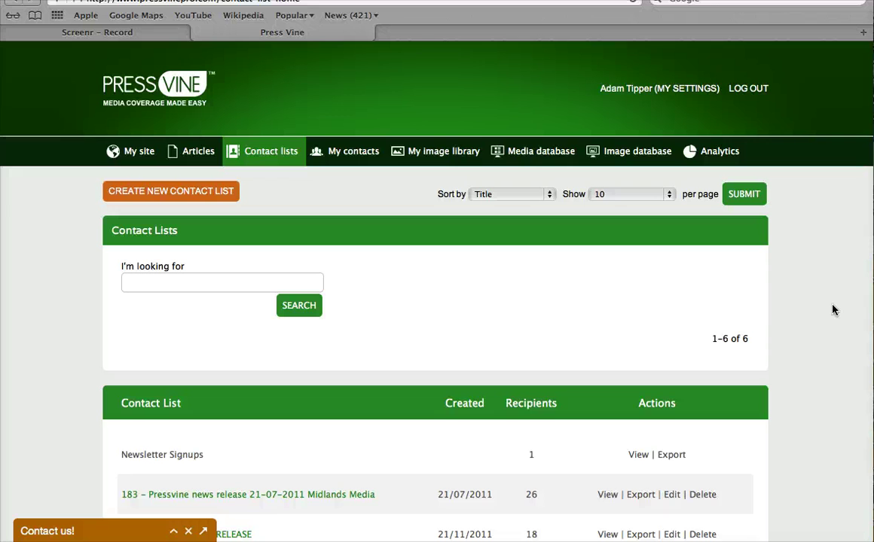
Open the personal image library and browse its image thumbnails and search options
left_click(435, 159)
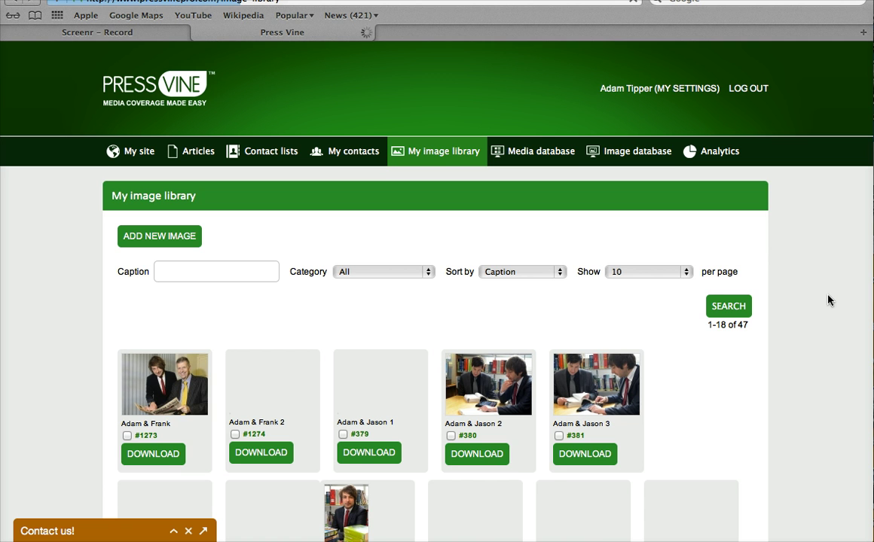
scroll(828, 301, "down", 1)
scroll(828, 300, "down", 1)
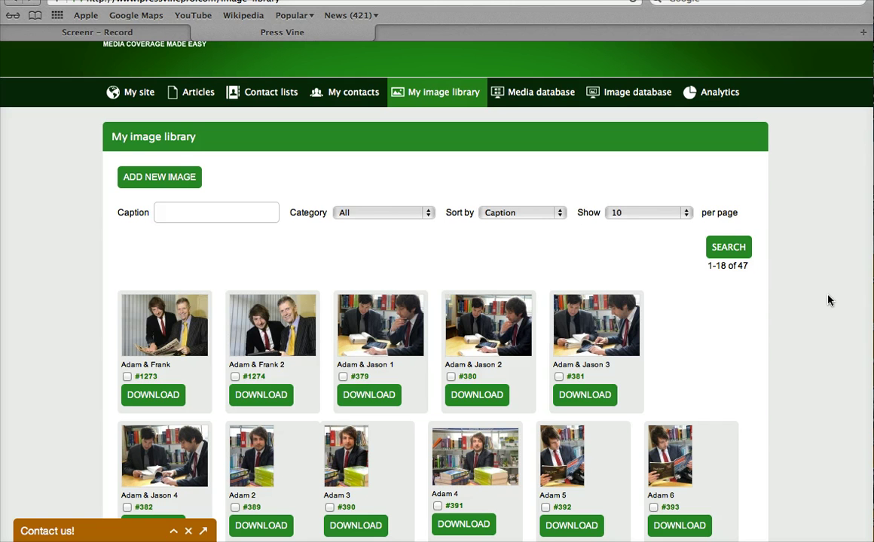
scroll(828, 301, "down", 2)
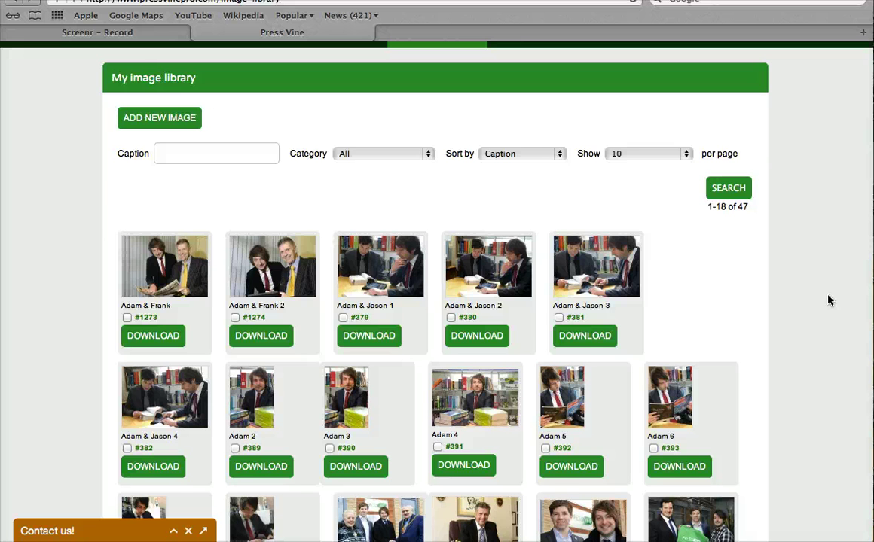
scroll(828, 301, "down", 3)
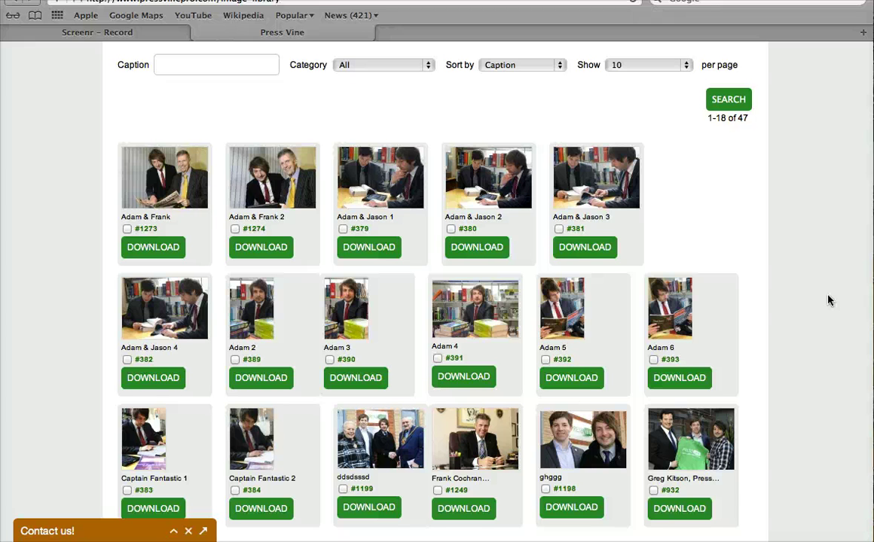
scroll(829, 300, "up", 5)
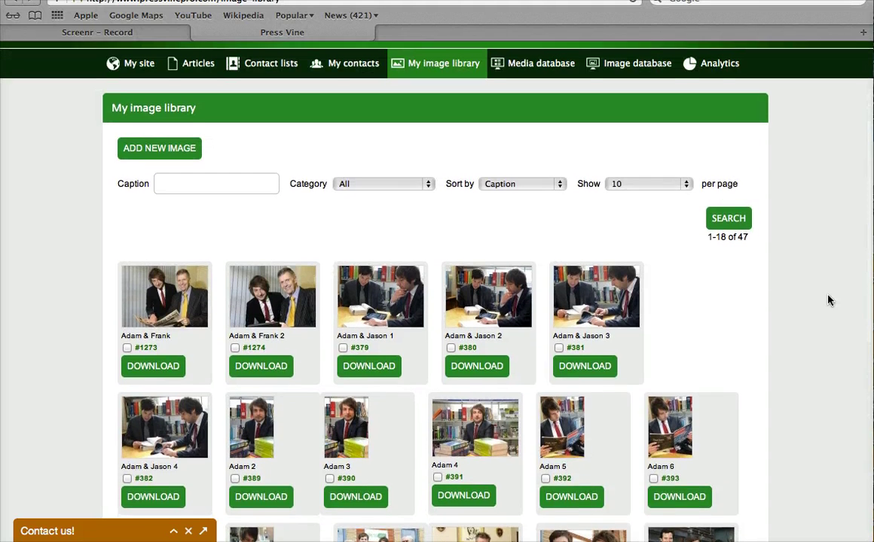
scroll(829, 300, "up", 2)
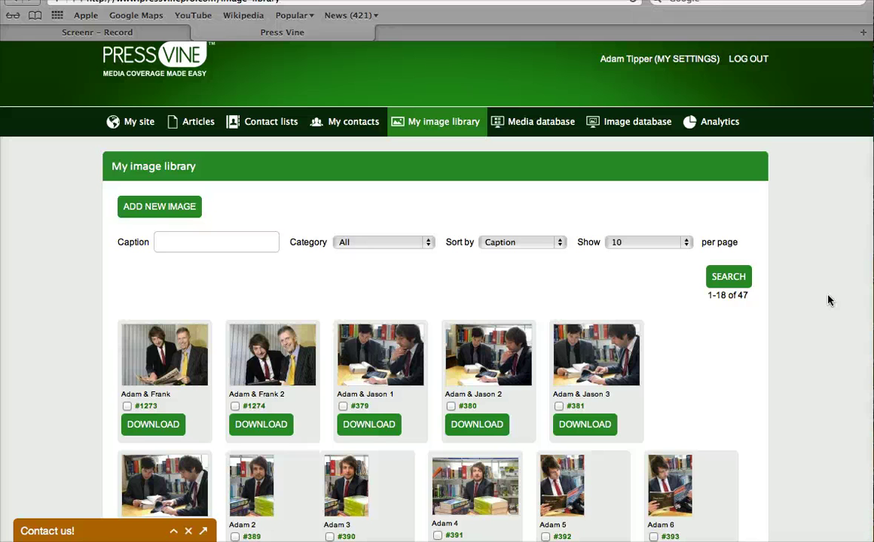
scroll(829, 301, "down", 5)
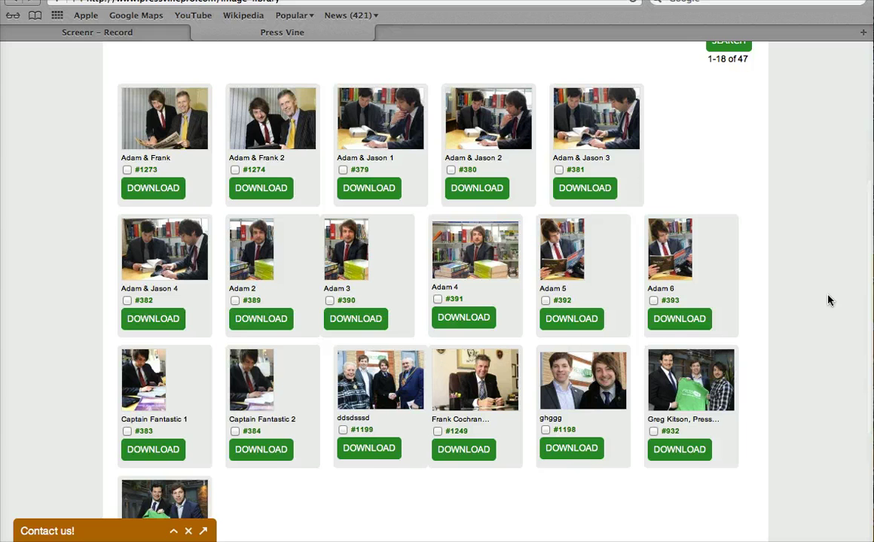
Select image #1273 in the image library and clear its selection again
left_click(128, 170)
left_click(128, 170)
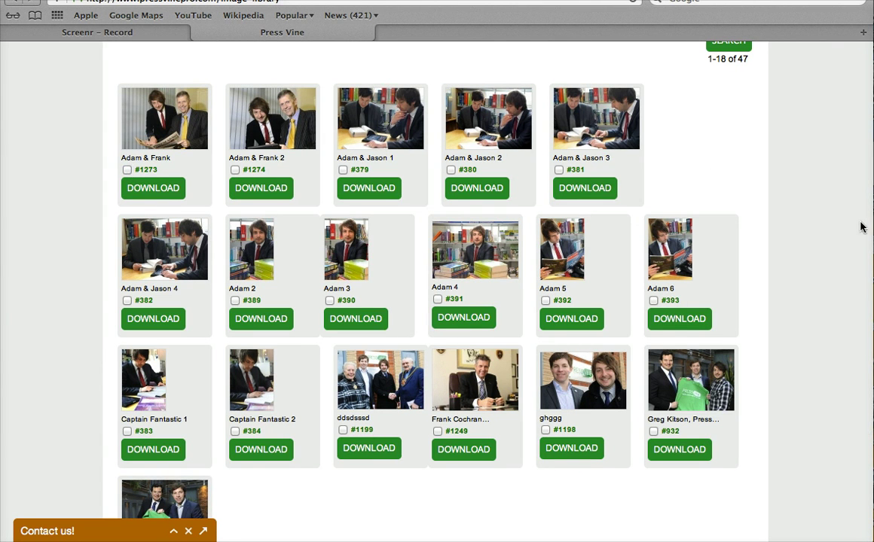
scroll(842, 264, "up", 5)
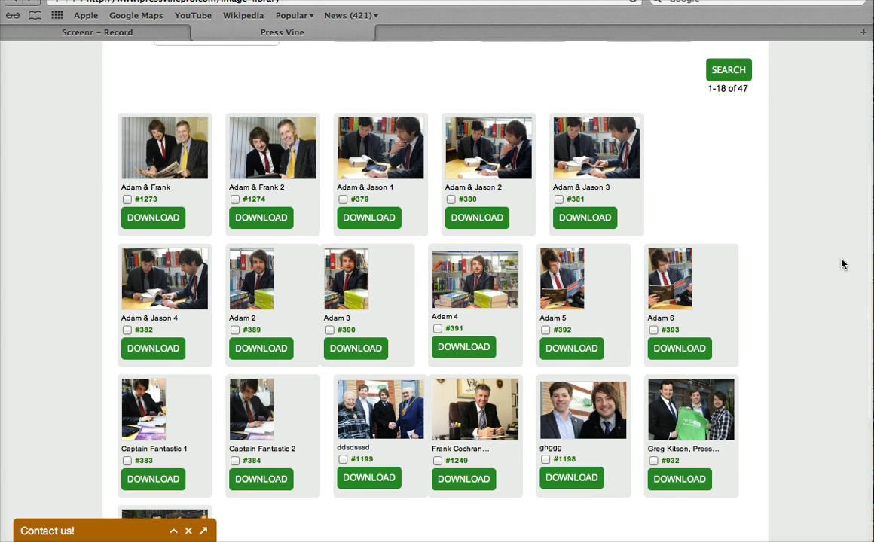
scroll(842, 264, "up", 1)
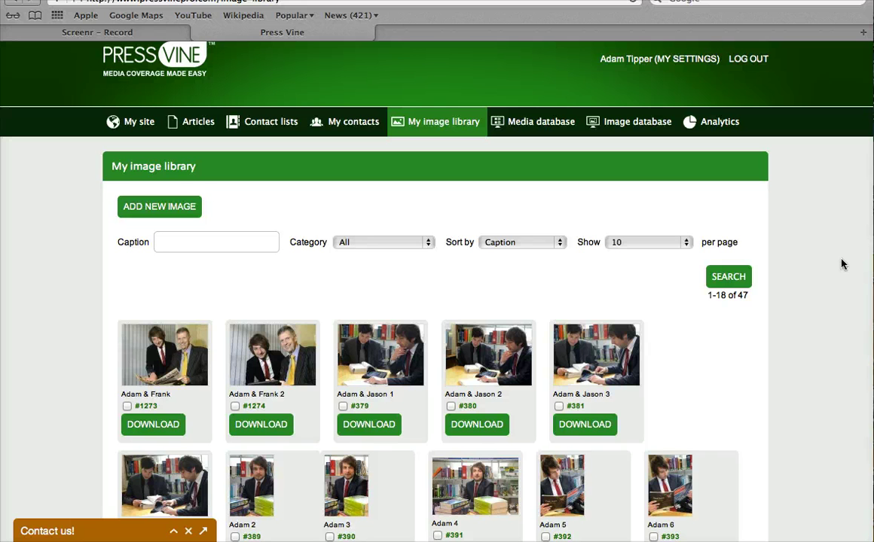
Reopen the article "Marketing innovators expand" for editing and look over its text, notes to editor, published date and microsite setting
left_click(185, 130)
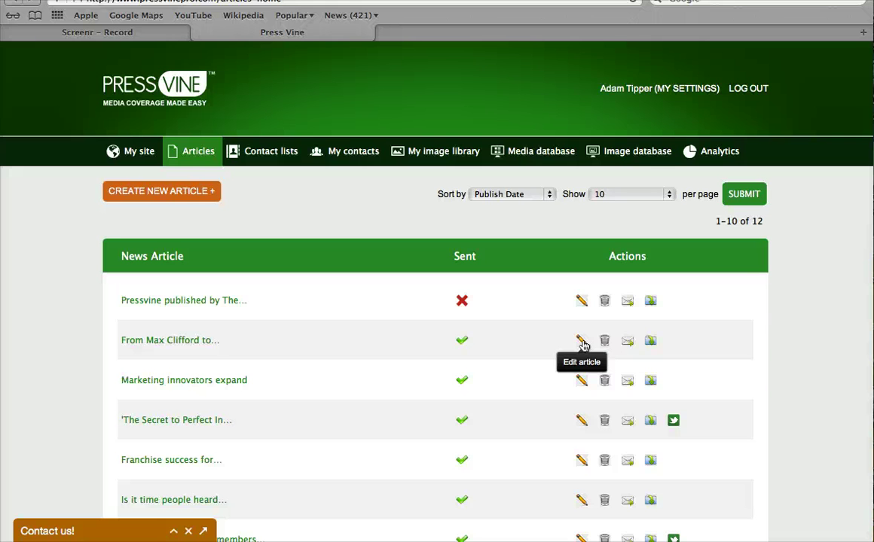
left_click(582, 379)
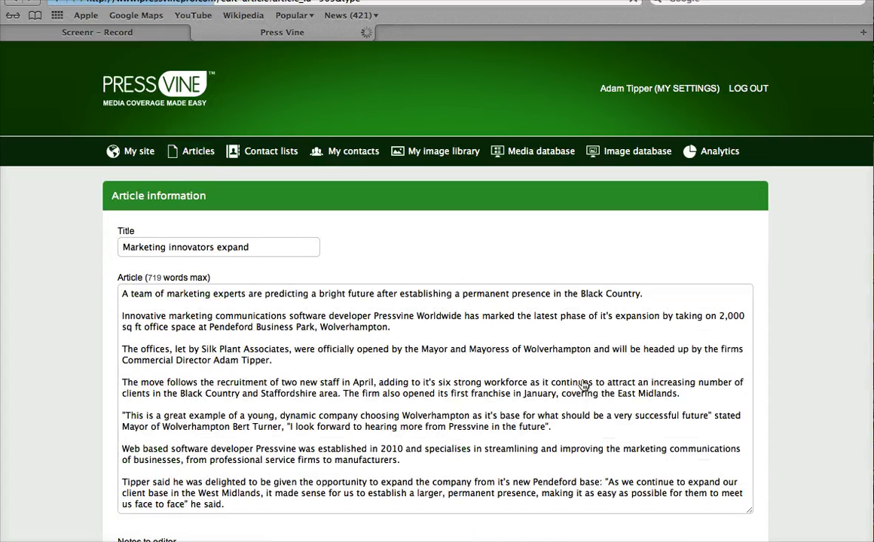
scroll(840, 339, "down", 3)
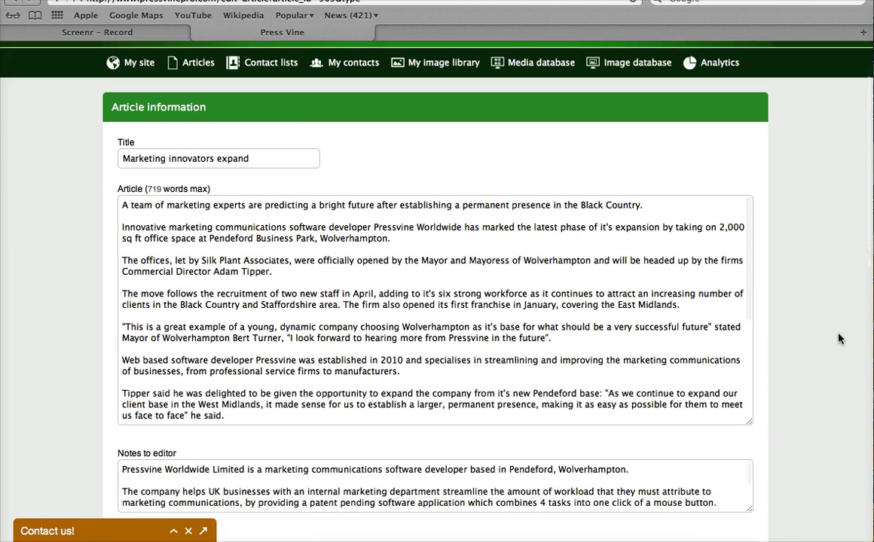
scroll(840, 339, "down", 5)
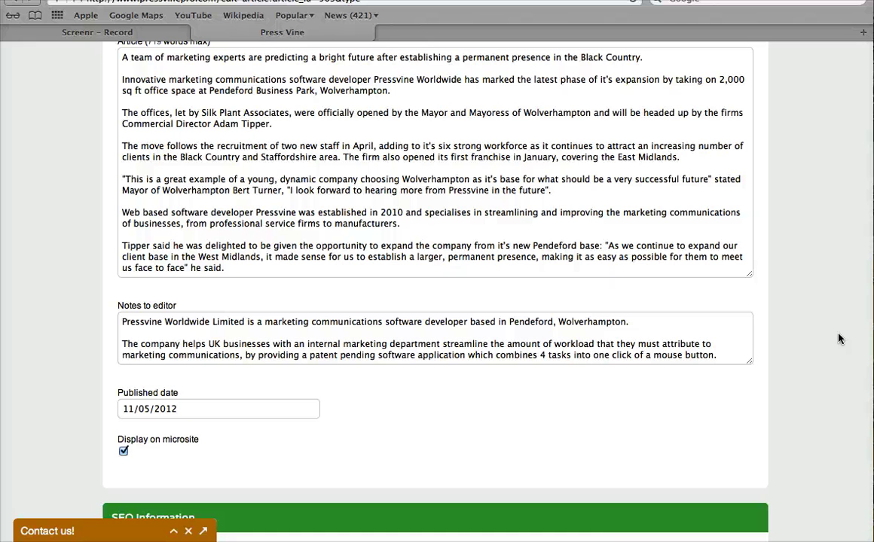
scroll(840, 339, "up", 5)
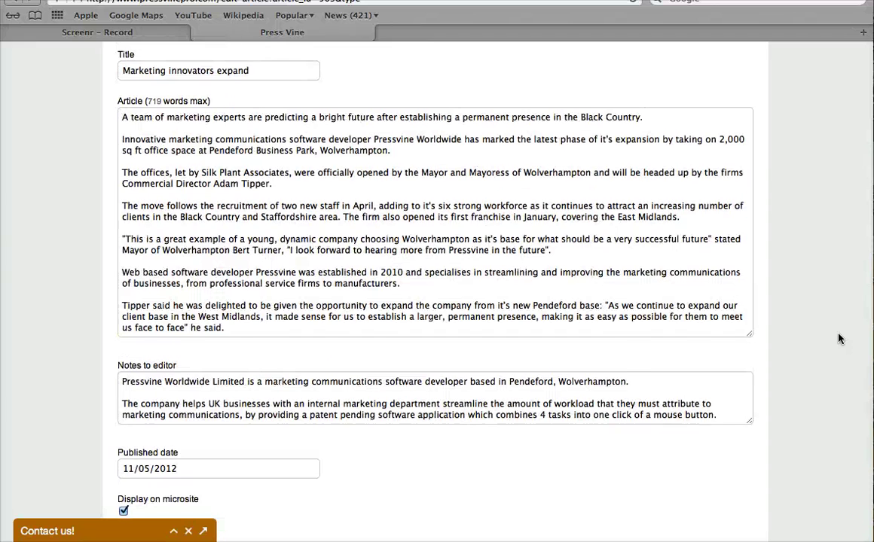
scroll(840, 339, "up", 1)
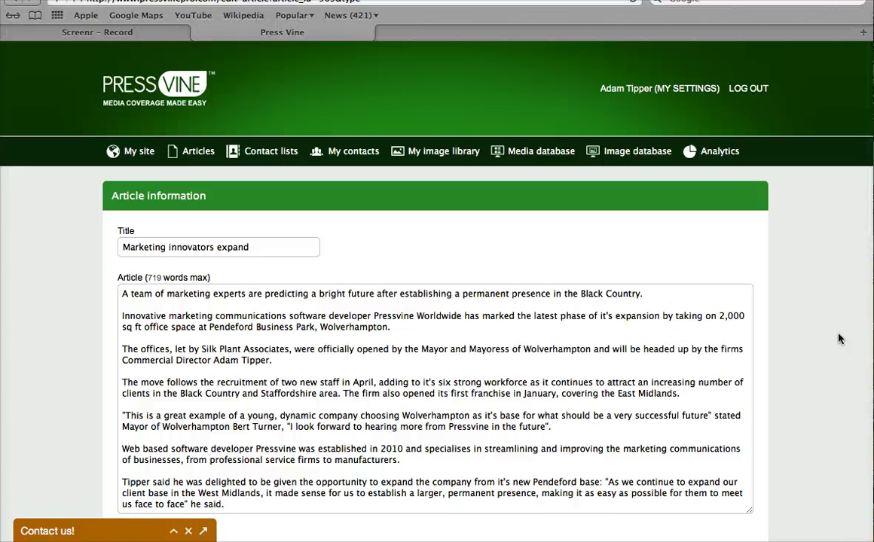